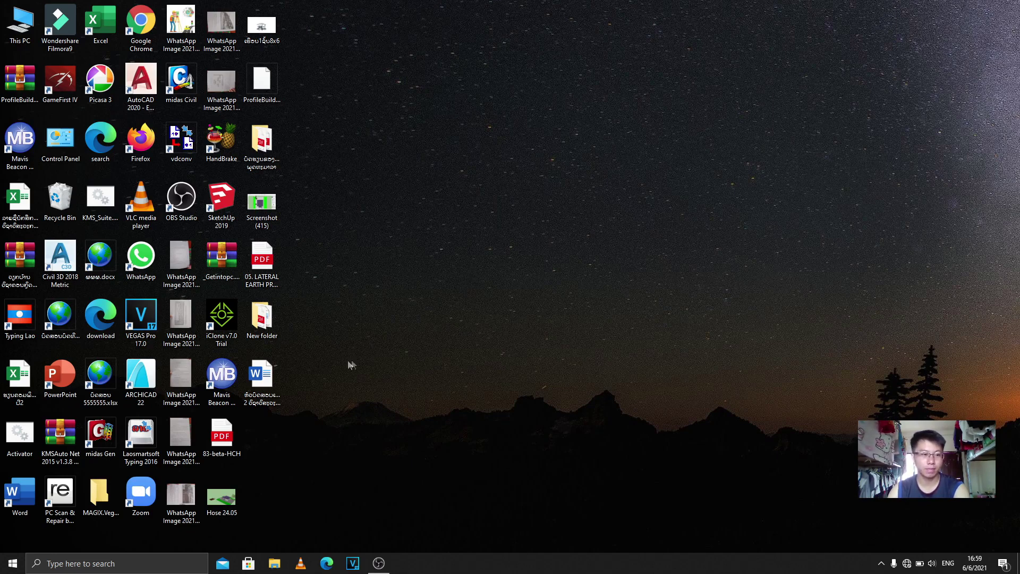
Launch Word and type 'ifogjfdoigjgkfdkkgerpowkpw' on a blank document.
left_click(33, 499)
double_click(32, 499)
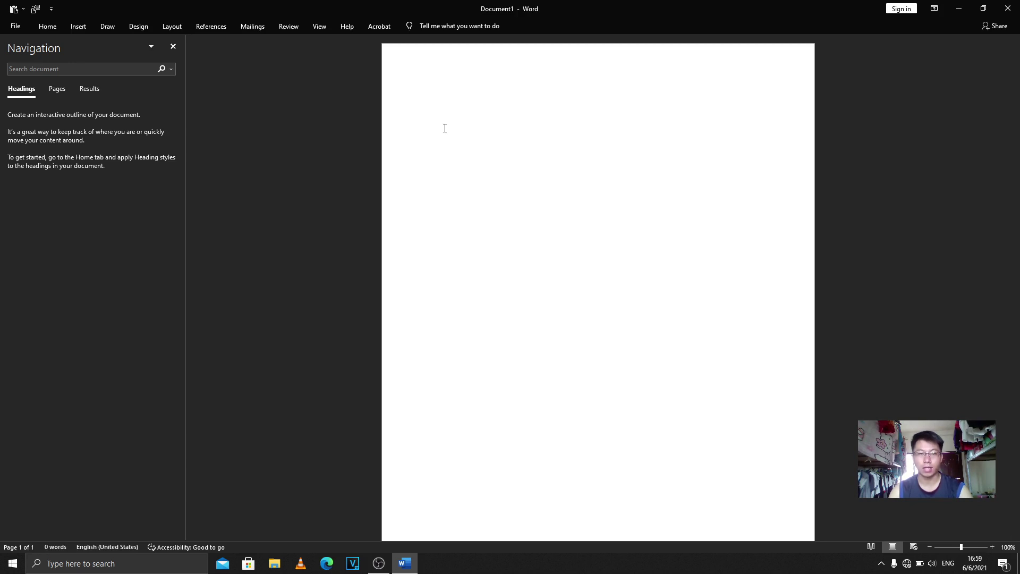
left_click(948, 563)
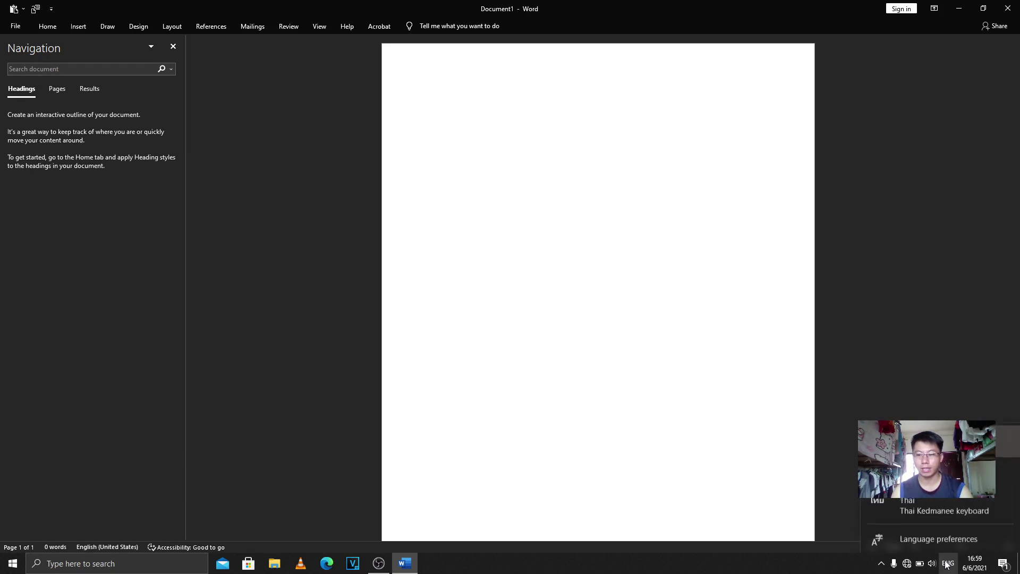
left_click(584, 310)
type("ifogjfdoigjgkfdkkgerpowkpw")
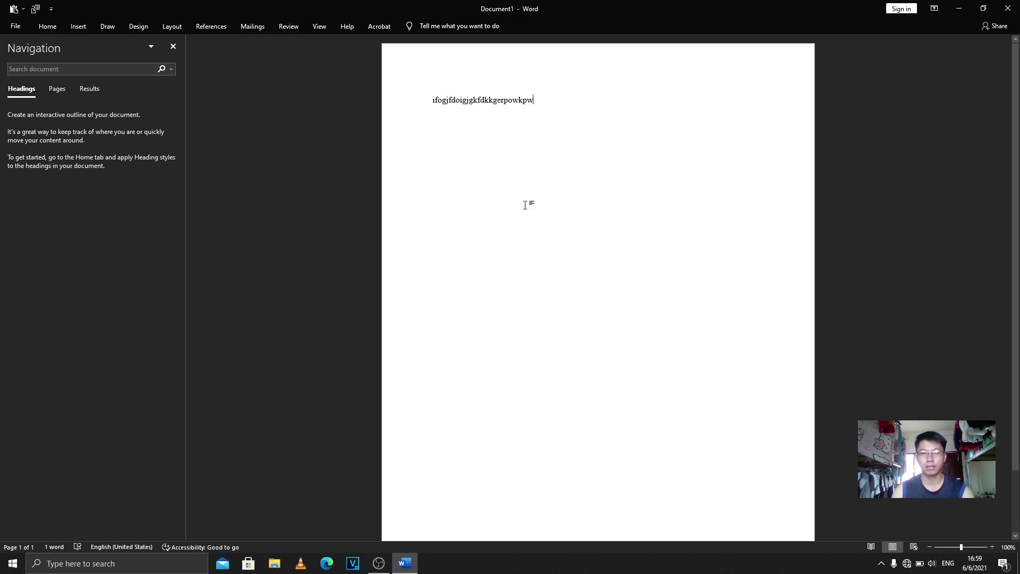
Confirm the English line is set in Times New Roman.
scroll(559, 154, "up", 3, "ctrl")
scroll(559, 154, "up", 3, "ctrl")
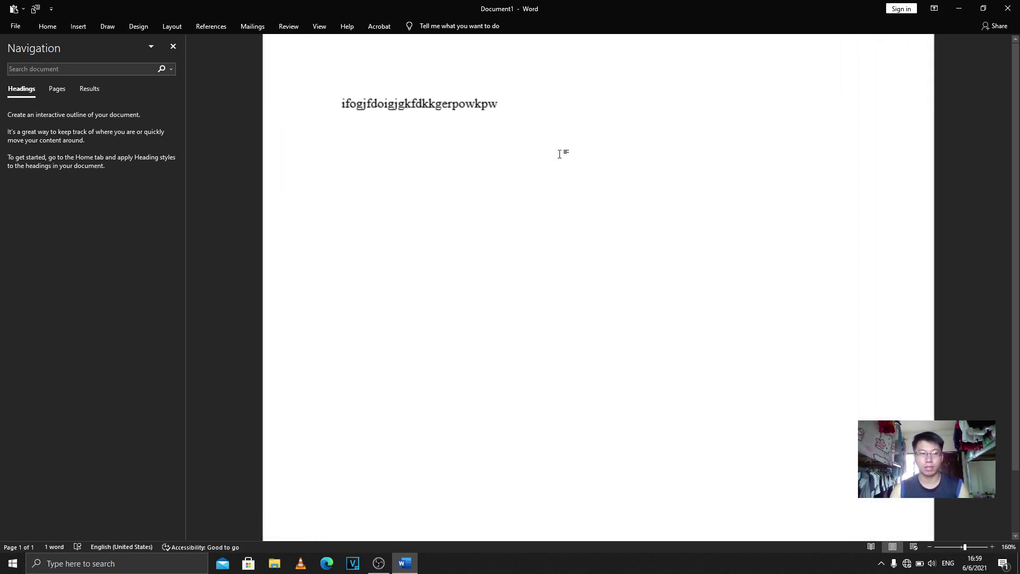
scroll(559, 153, "up", 3, "ctrl")
scroll(558, 153, "up", 1, "ctrl")
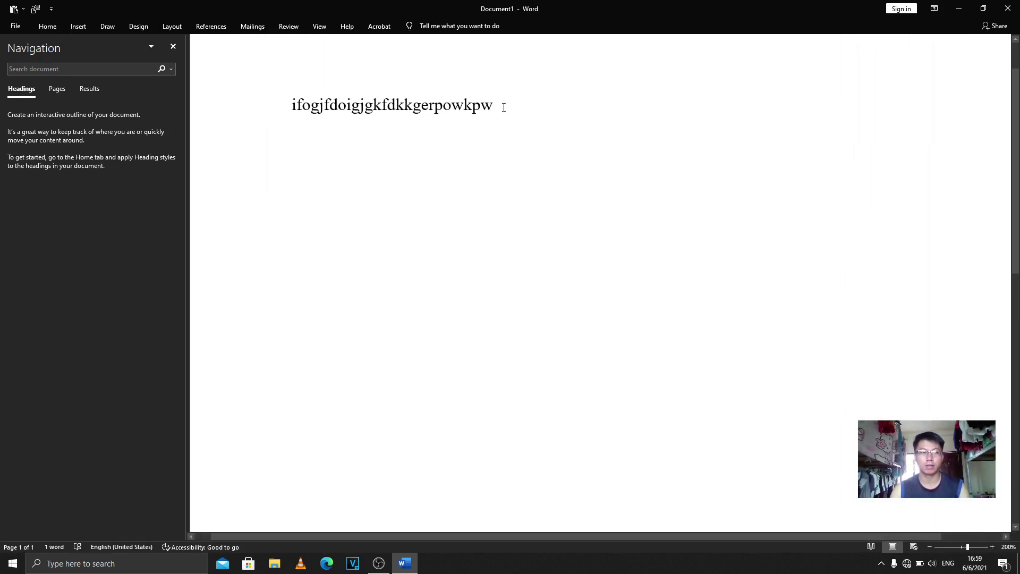
left_click_drag(504, 107, 296, 108)
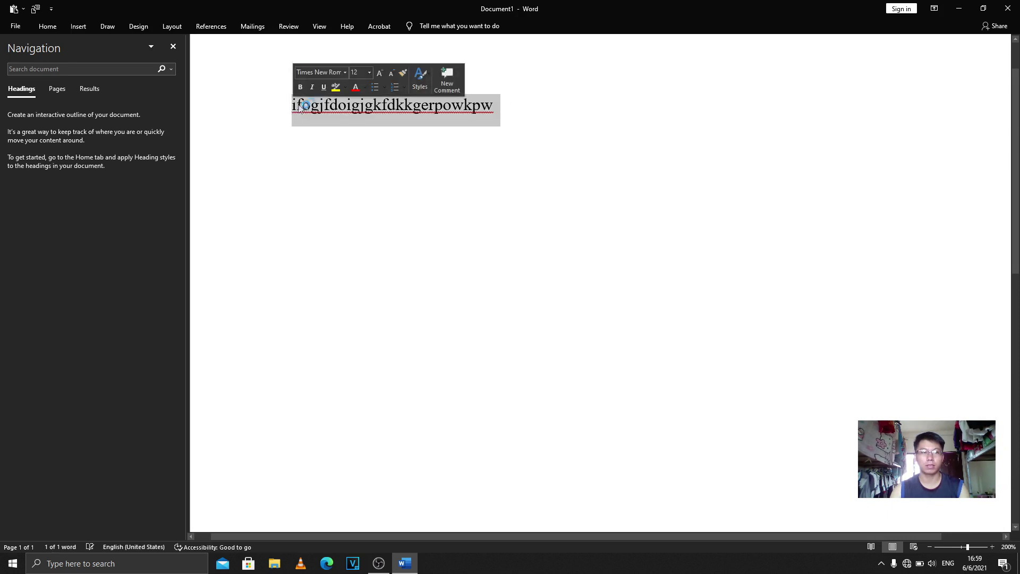
left_click(338, 72)
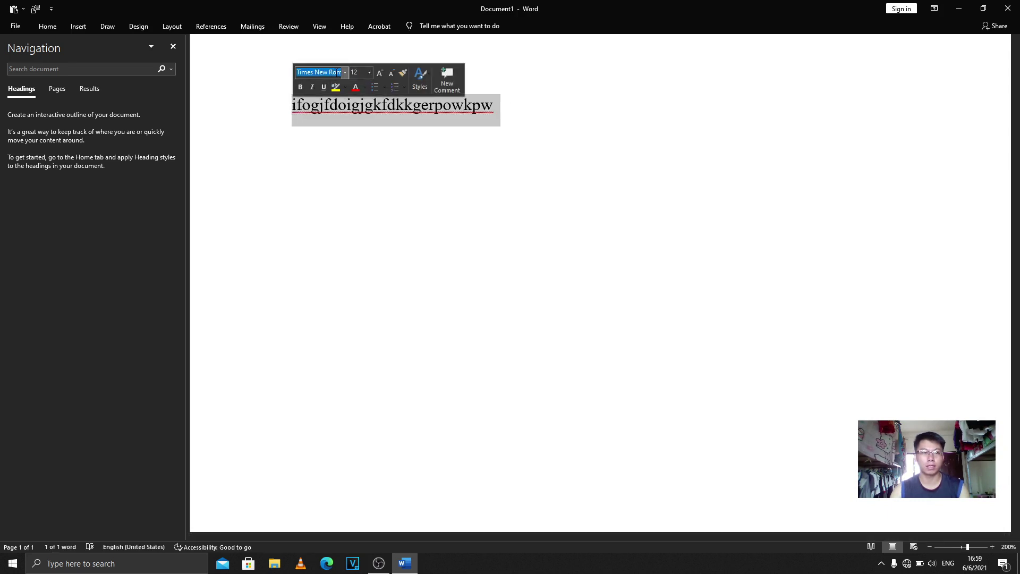
left_click(541, 170)
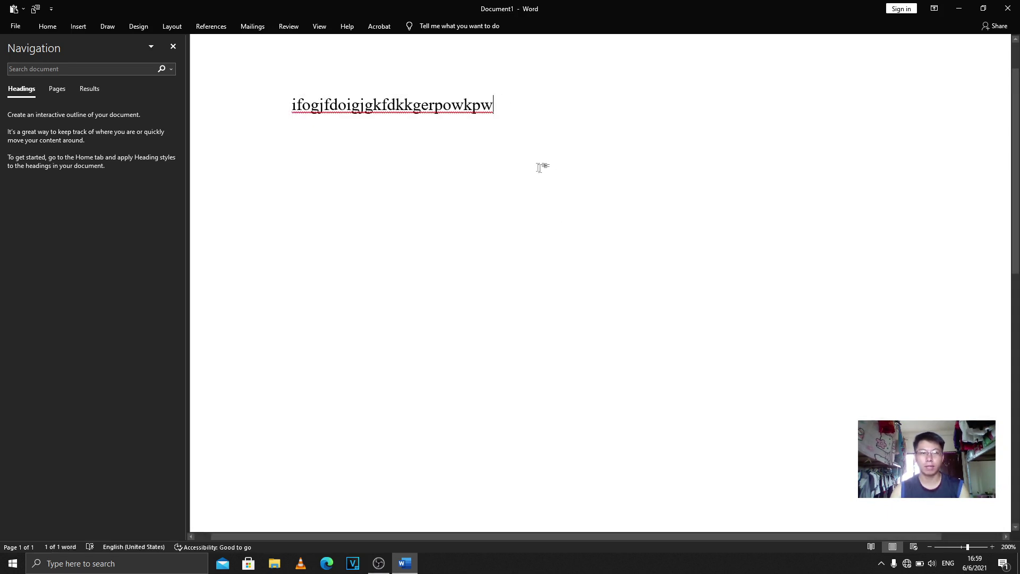
key("Return")
type("123532166461")
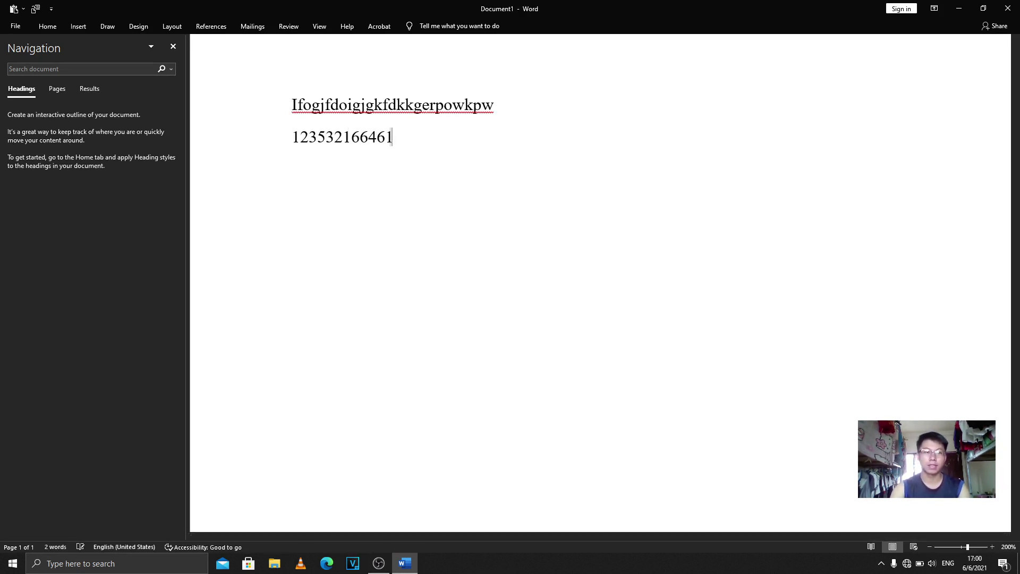
left_click_drag(394, 137, 335, 140)
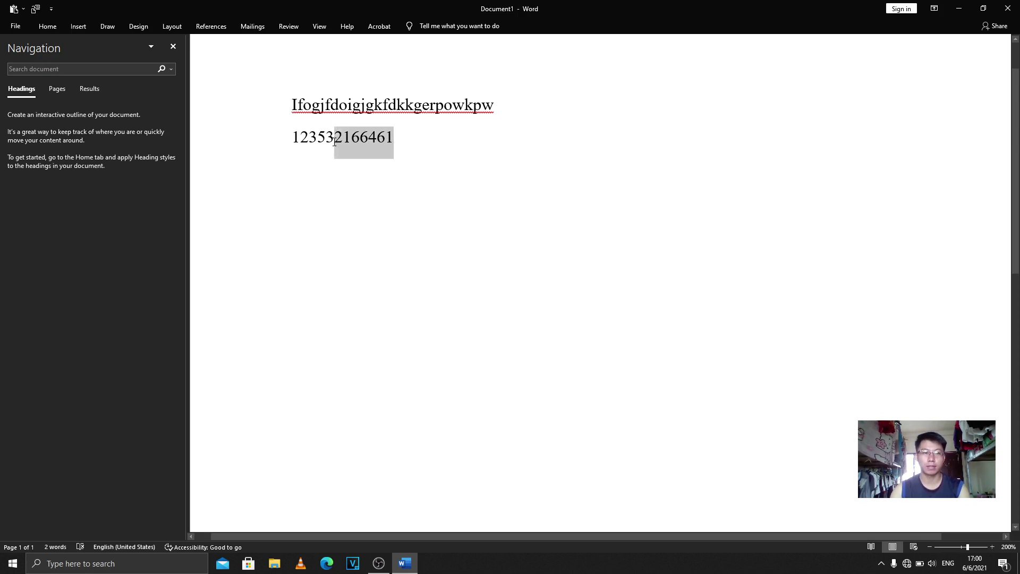
left_click(416, 146)
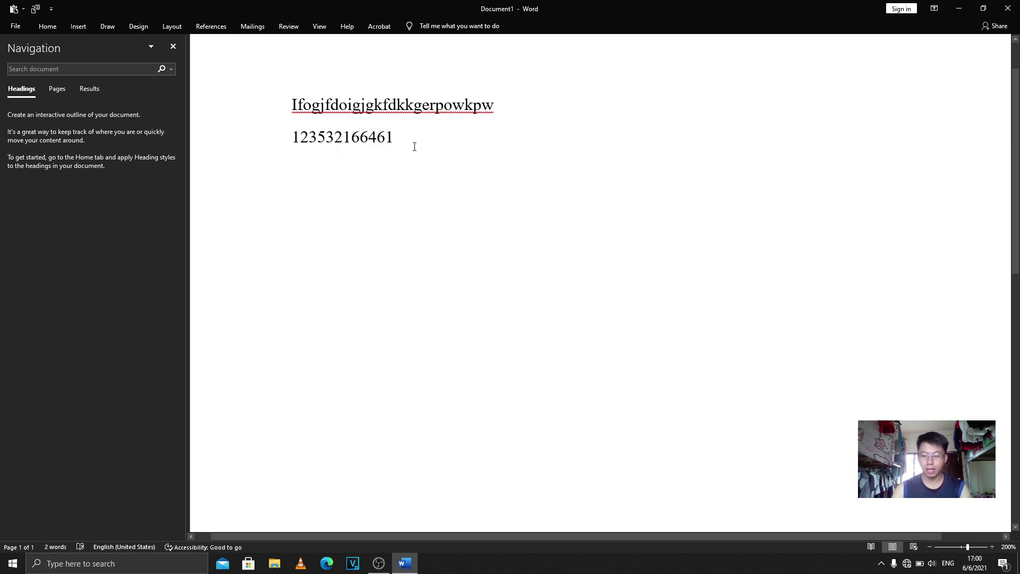
key("Return")
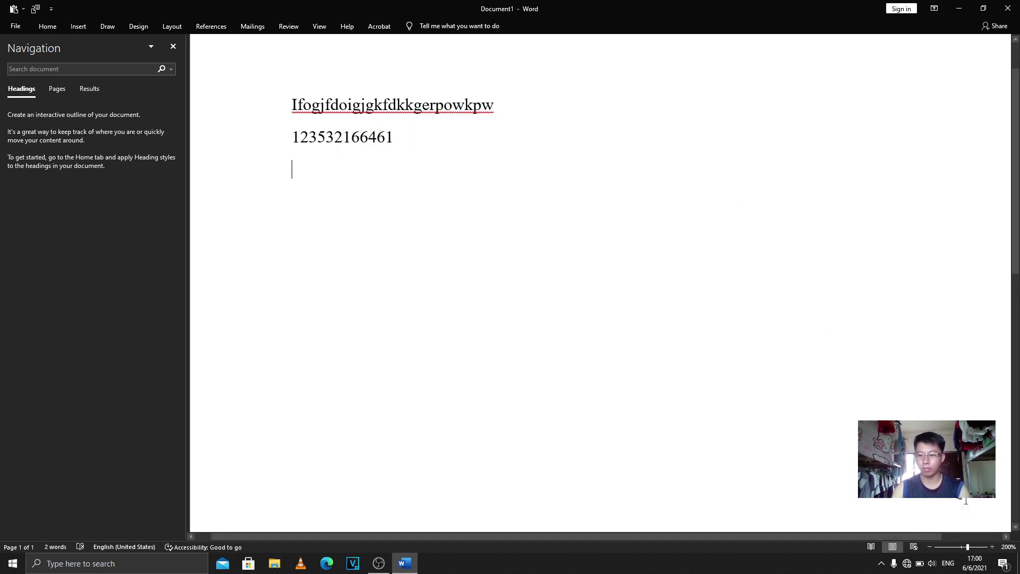
Switch the keyboard to Lao, type a Lao line, and confirm it uses Phetsarath OT.
left_click(947, 565)
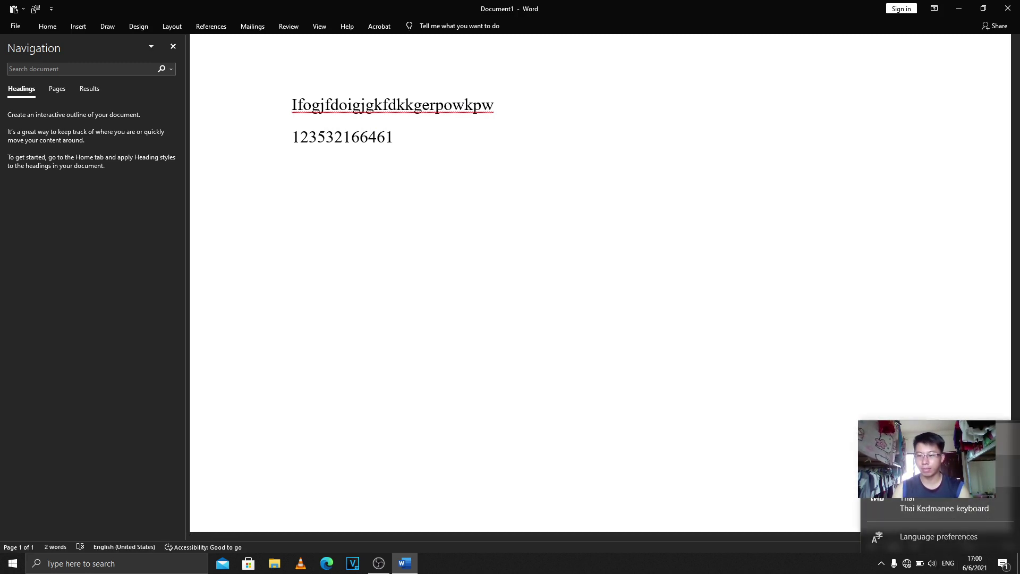
left_click(935, 475)
type("ດາສເສາດ")
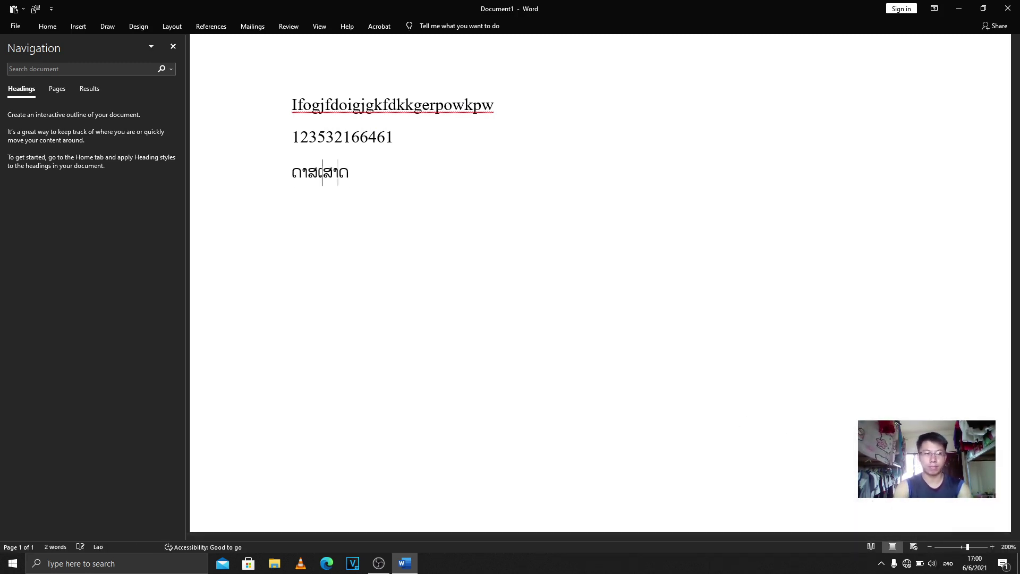
type("ເສກາຫເກດາເຍພນໍາາຍເນພໍາາະຍເ")
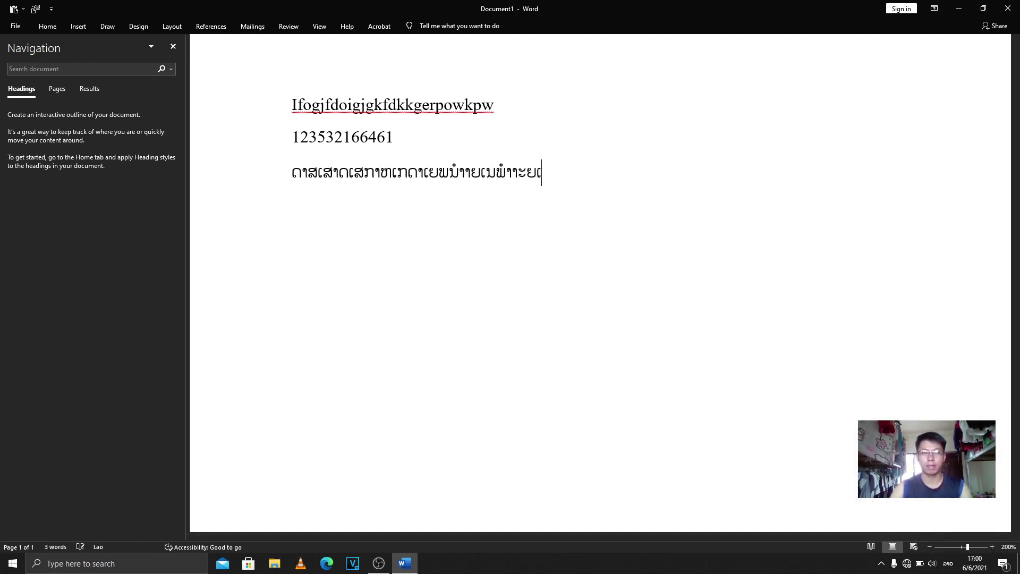
left_click_drag(544, 157, 298, 172)
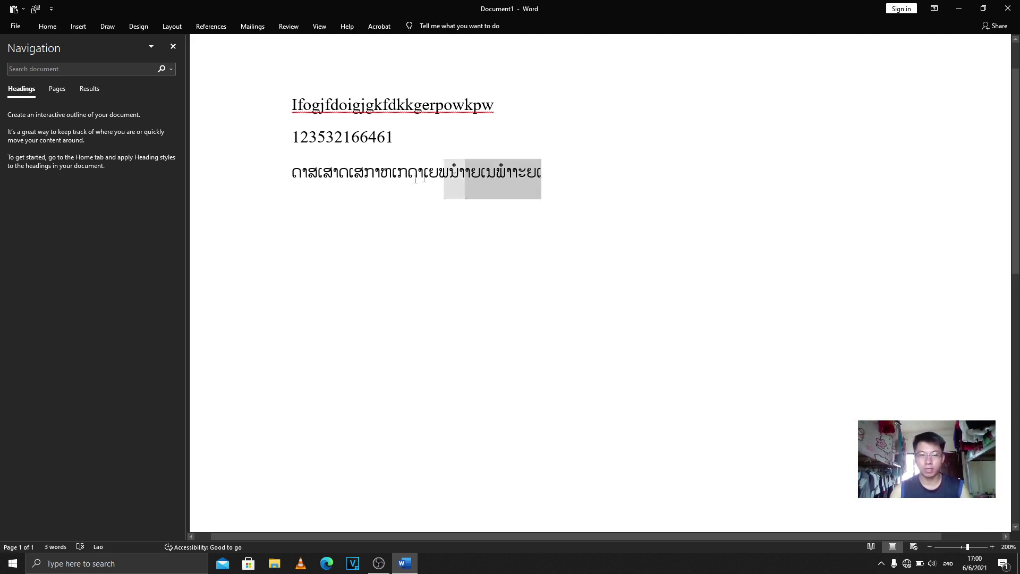
left_click(341, 151)
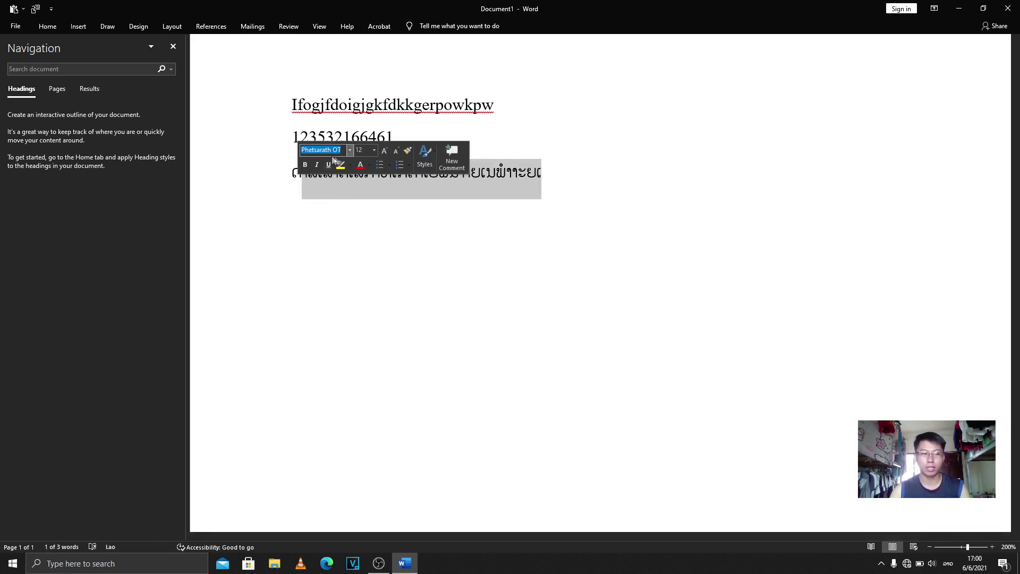
left_click(596, 183)
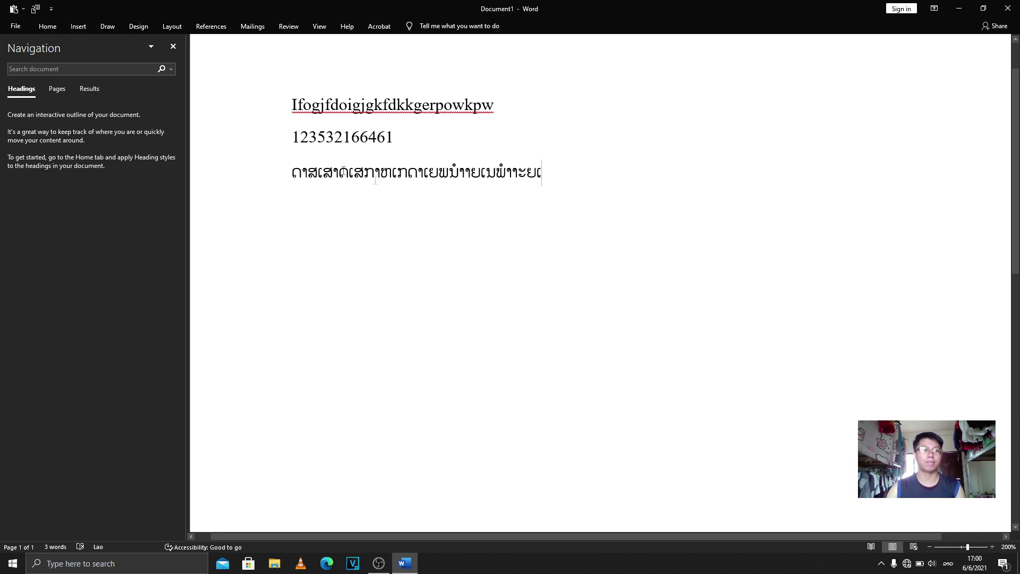
left_click(49, 27)
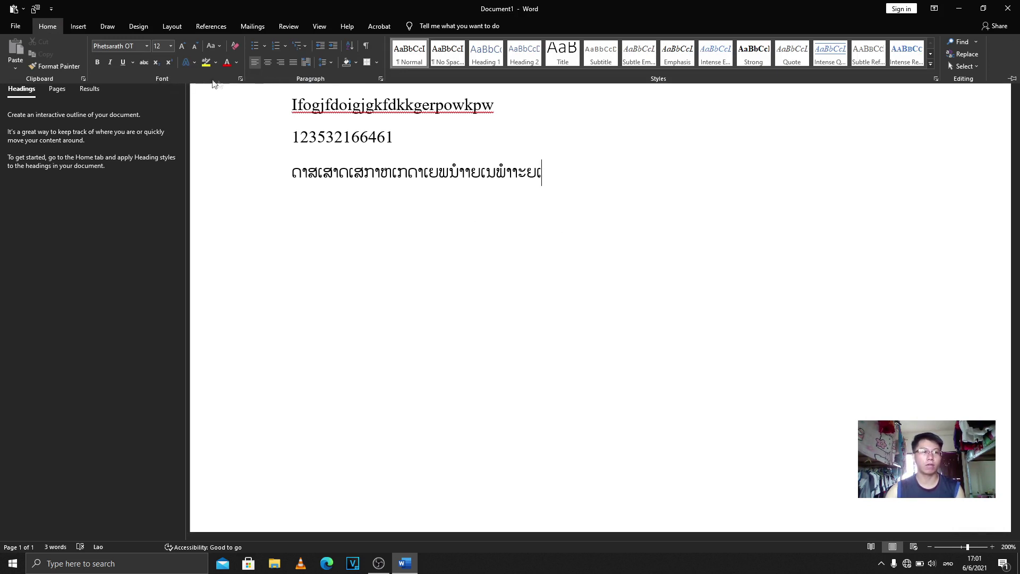
In the Font dialog, set Latin text to Times New Roman, Regular, 12.
left_click(240, 79)
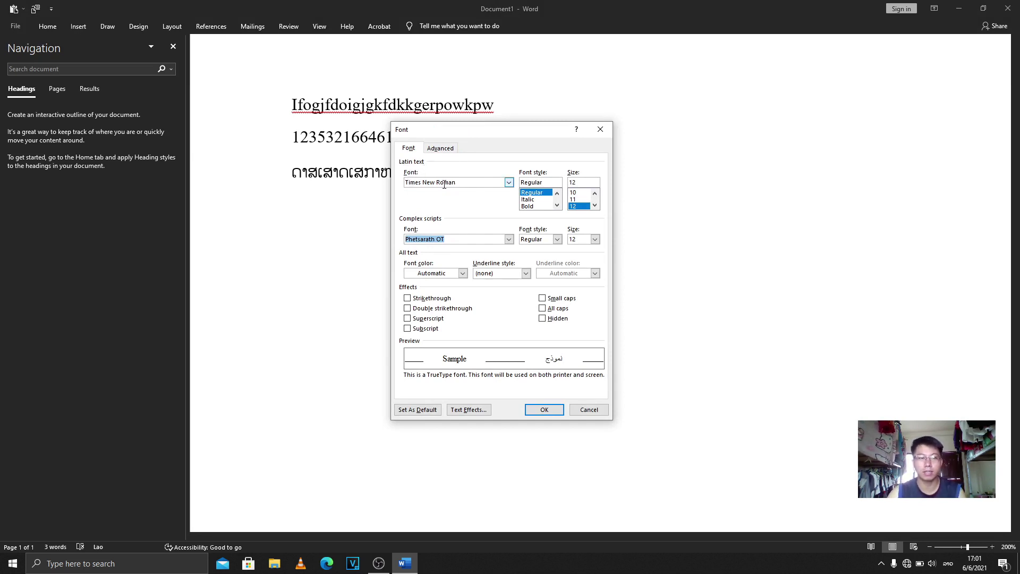
left_click(508, 182)
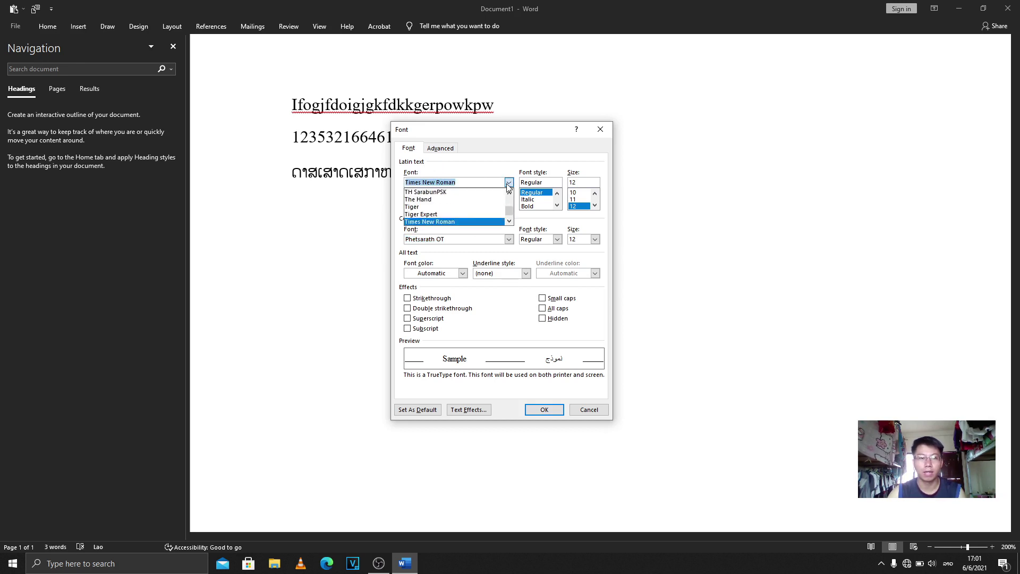
left_click(482, 223)
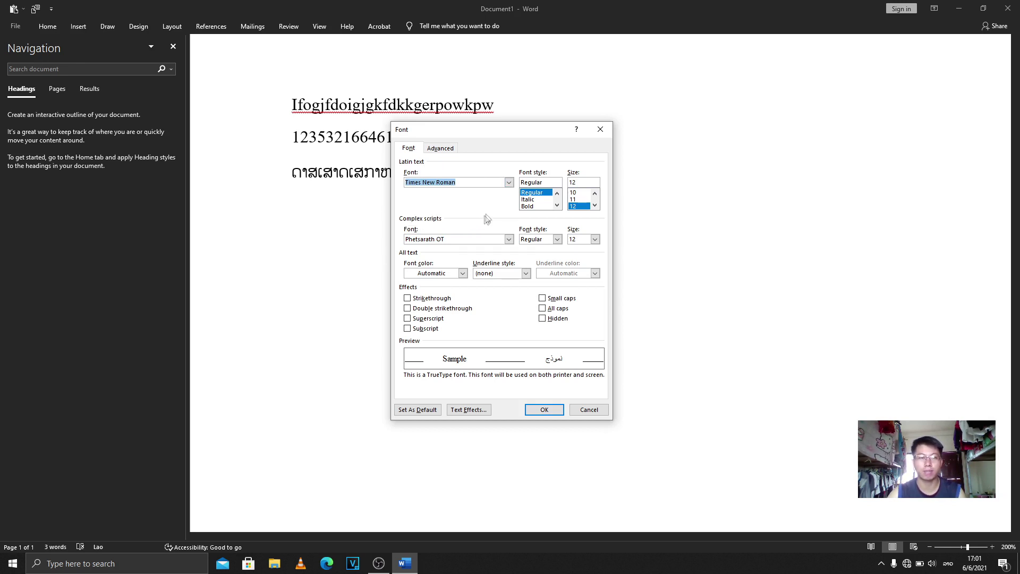
left_click(549, 192)
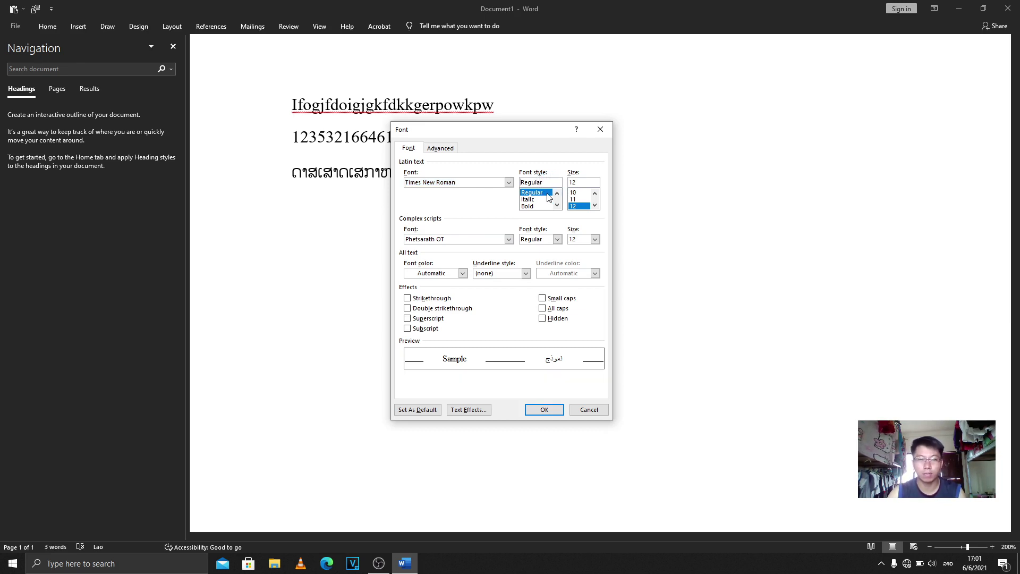
left_click(594, 205)
left_click(595, 194)
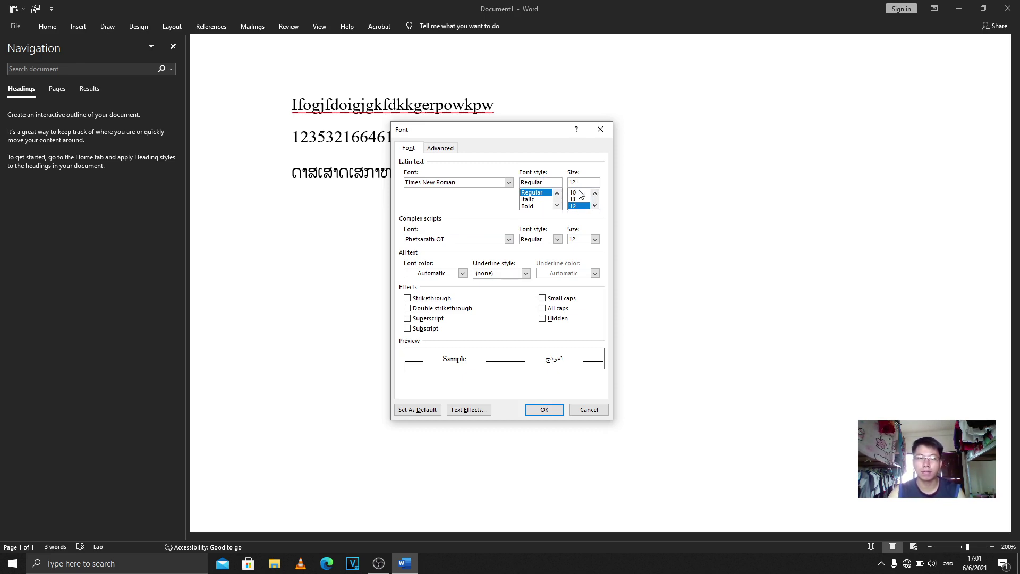
left_click(583, 207)
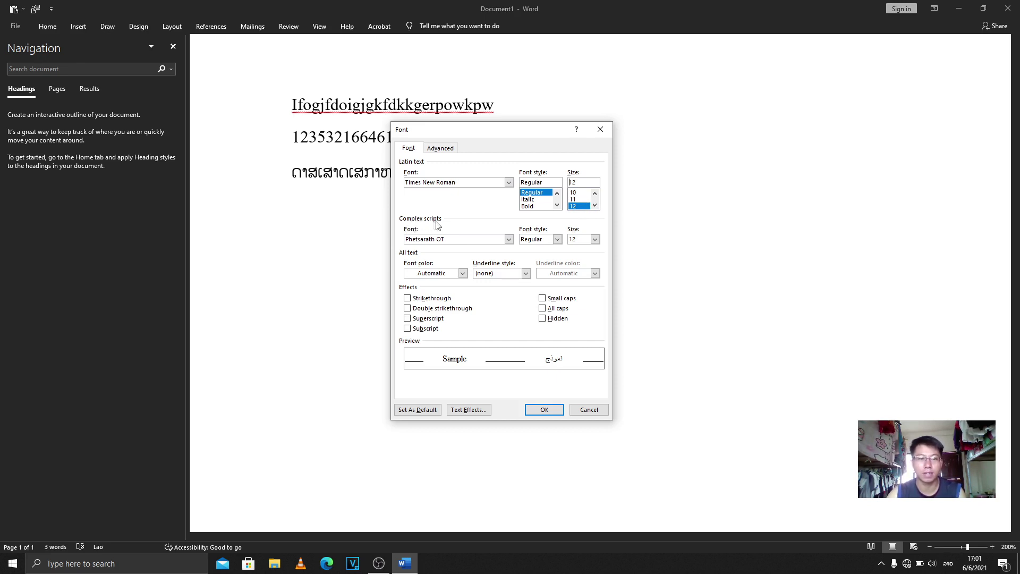
Set complex-script text to Phetsarath OT, Regular, 12.
left_click(509, 239)
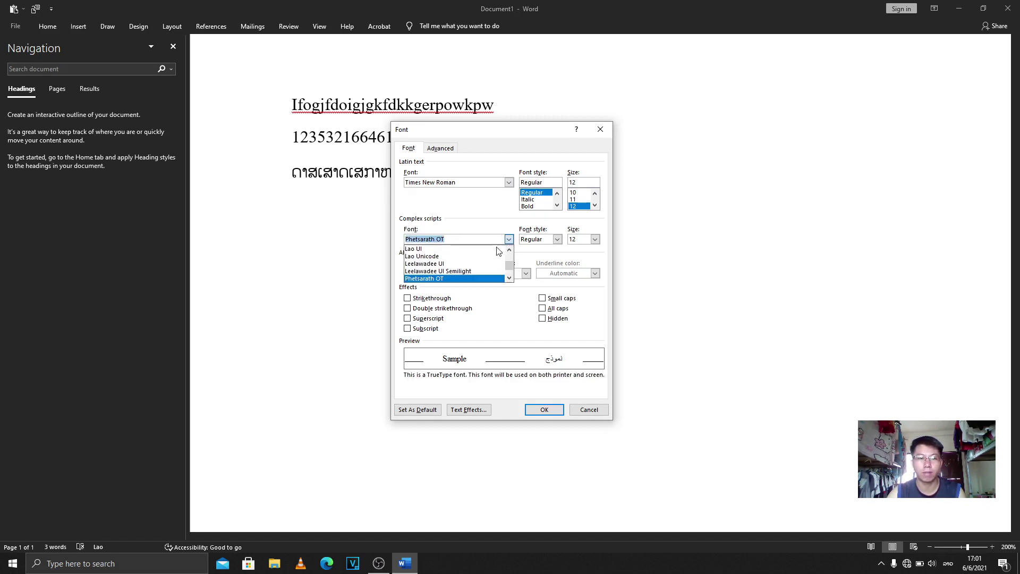
left_click(469, 278)
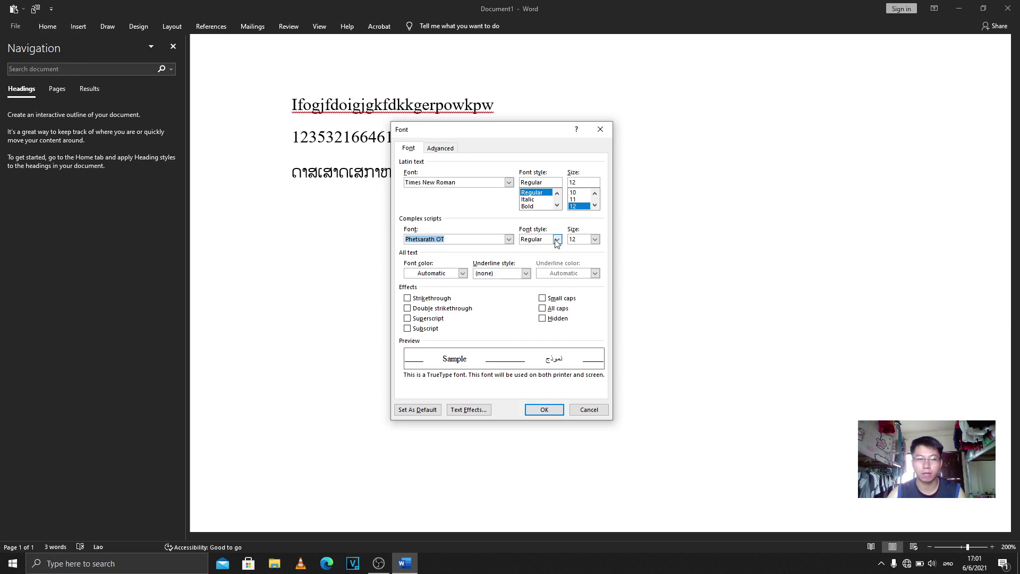
left_click(556, 239)
left_click(544, 246)
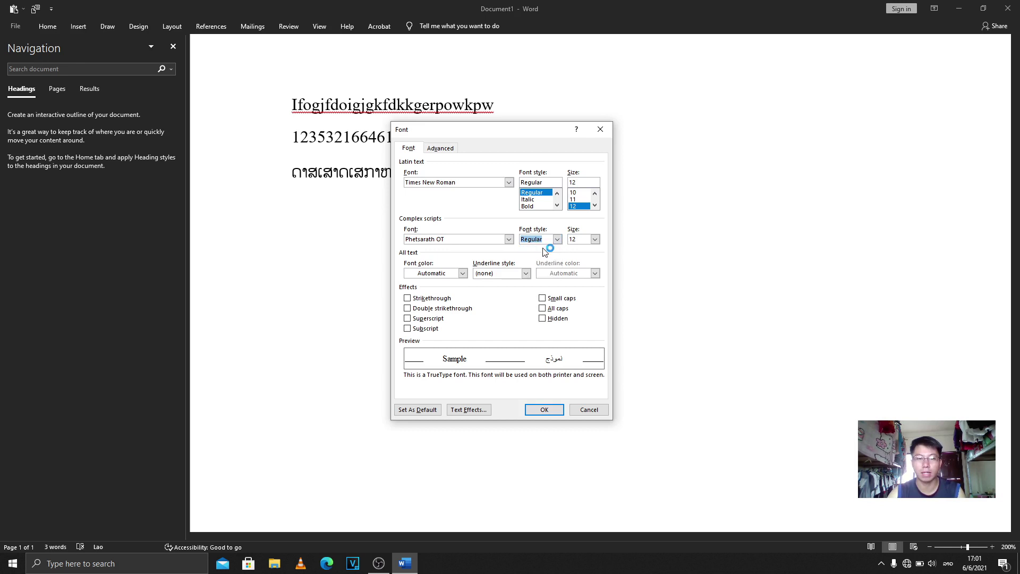
left_click(595, 239)
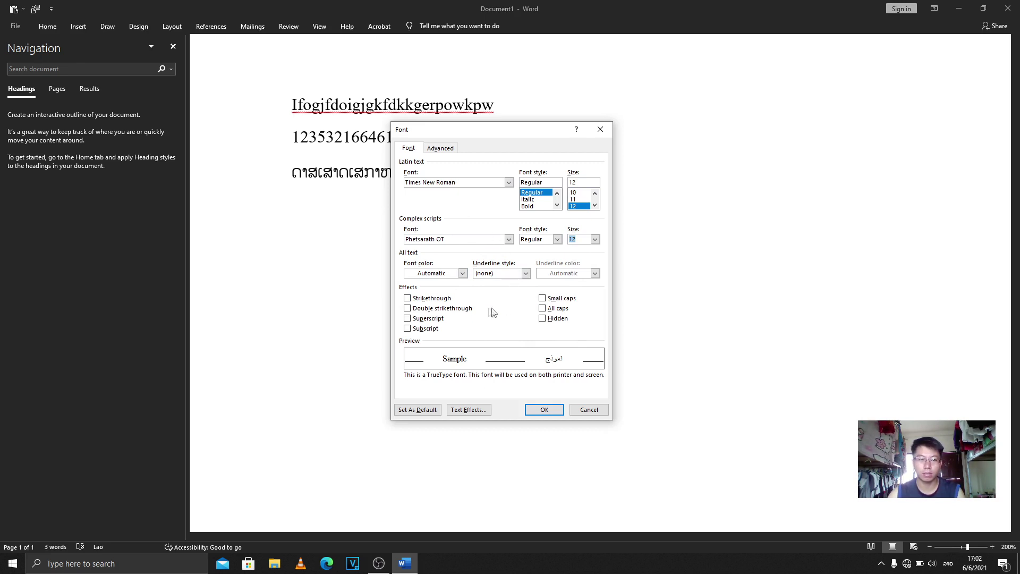
Make Times New Roman and Phetsarath OT 12 pt the default for all Normal-template documents.
left_click(417, 410)
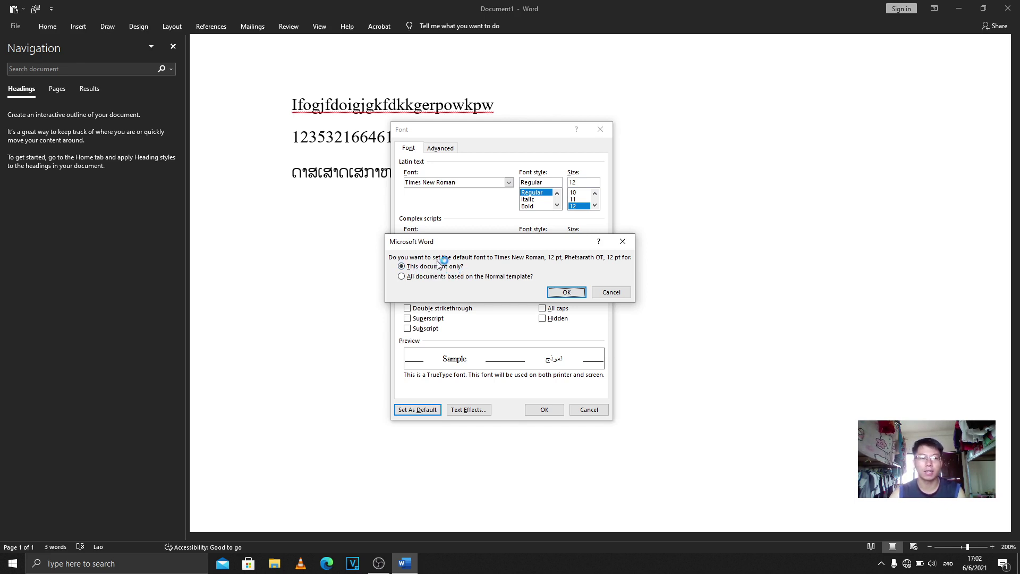
left_click(403, 267)
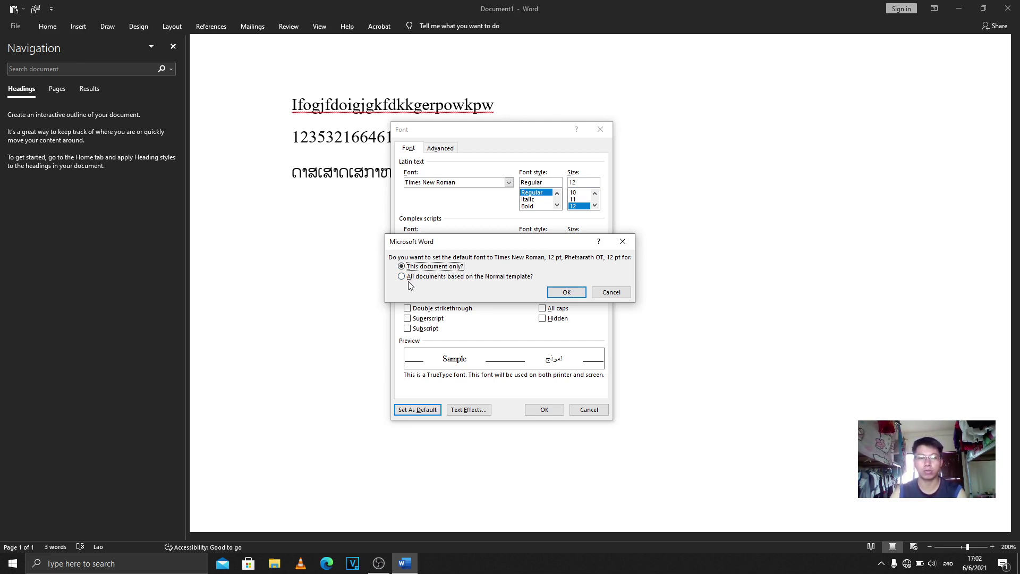
left_click(409, 277)
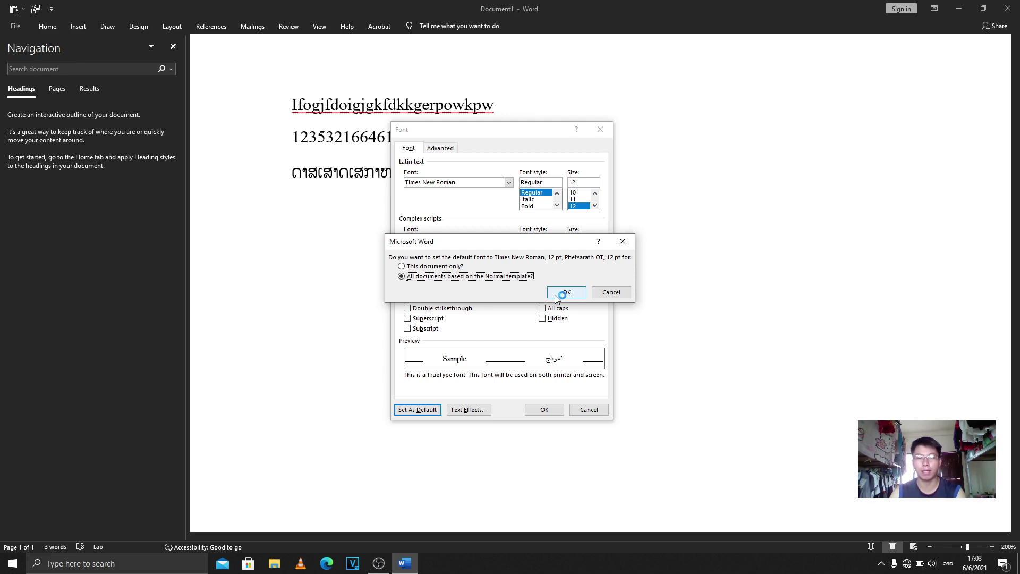
left_click(556, 293)
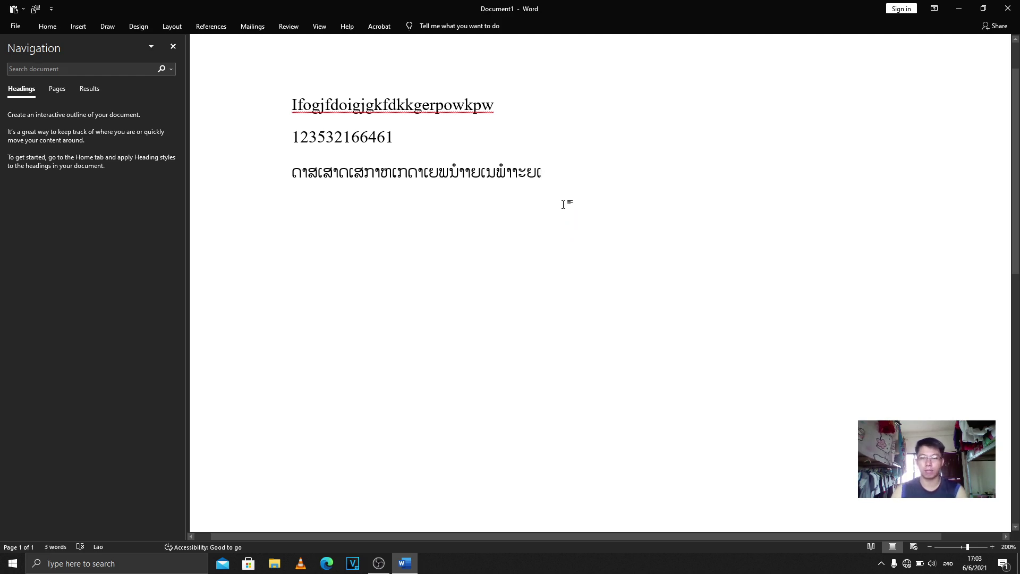
key("Return")
type("ຣດເດາເຍກ່ນກ່ເານດ")
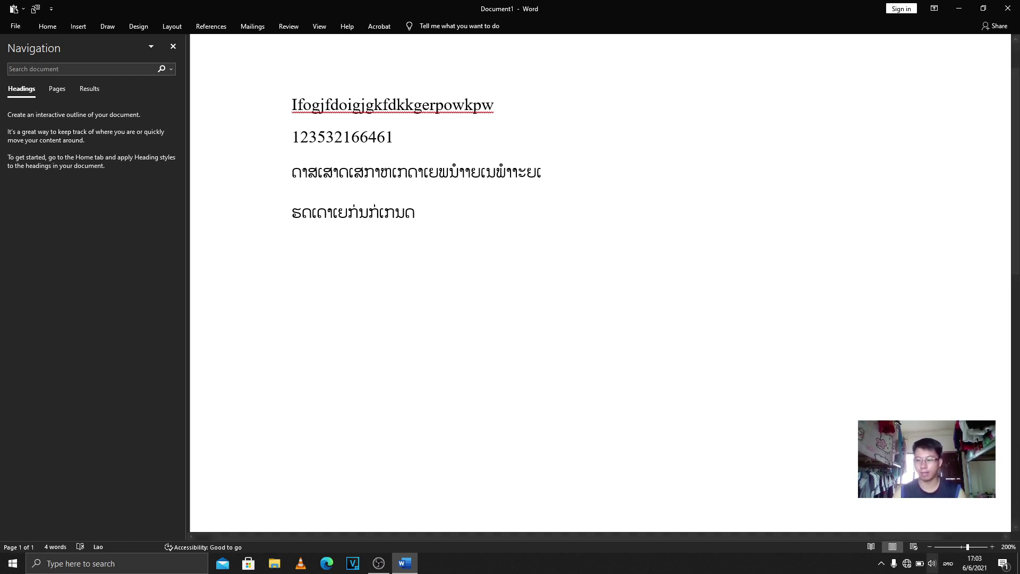
left_click(948, 563)
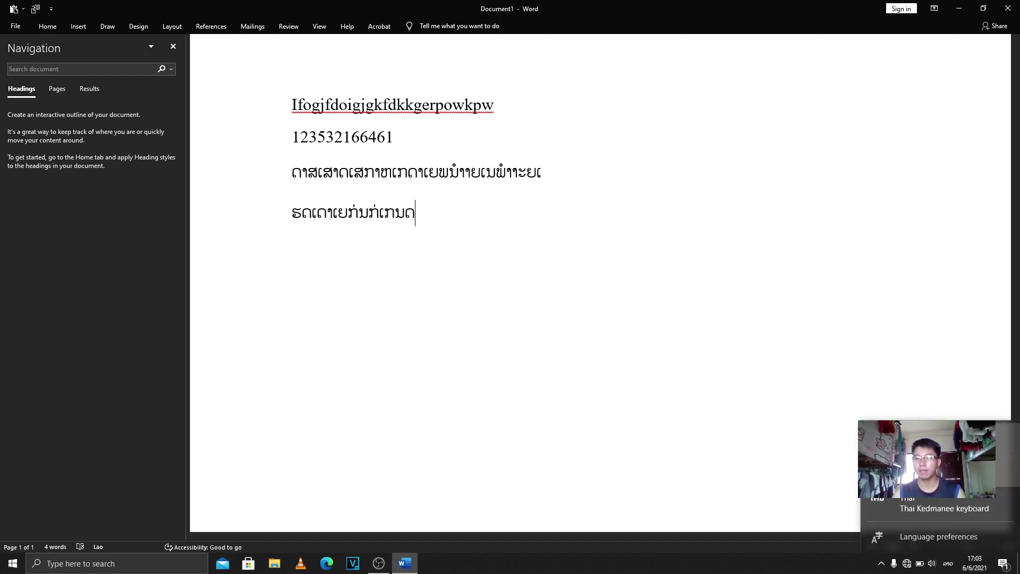
left_click(935, 438)
key("Return")
type("kgfjgoiftjdoifdjhofi")
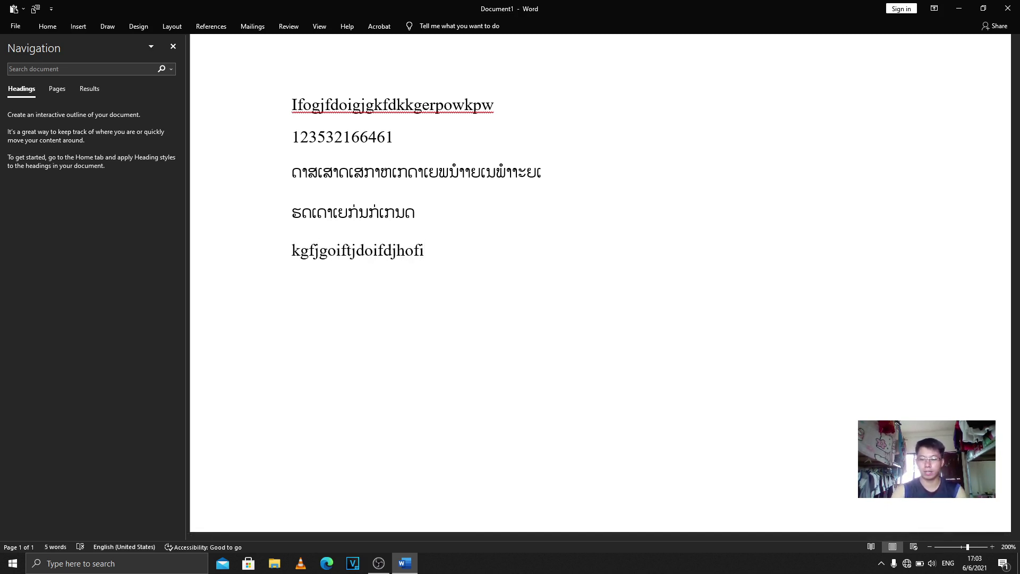
key("Return")
type("12564611616")
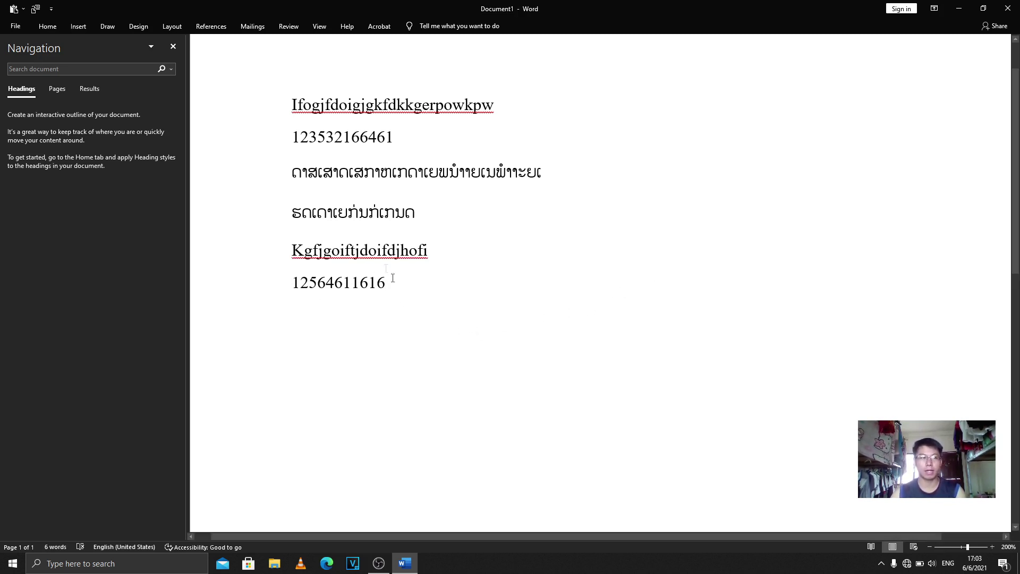
Check the Font dialog (Ctrl+D) for the new defaults and close it unchanged.
left_click(55, 27)
left_click(409, 296)
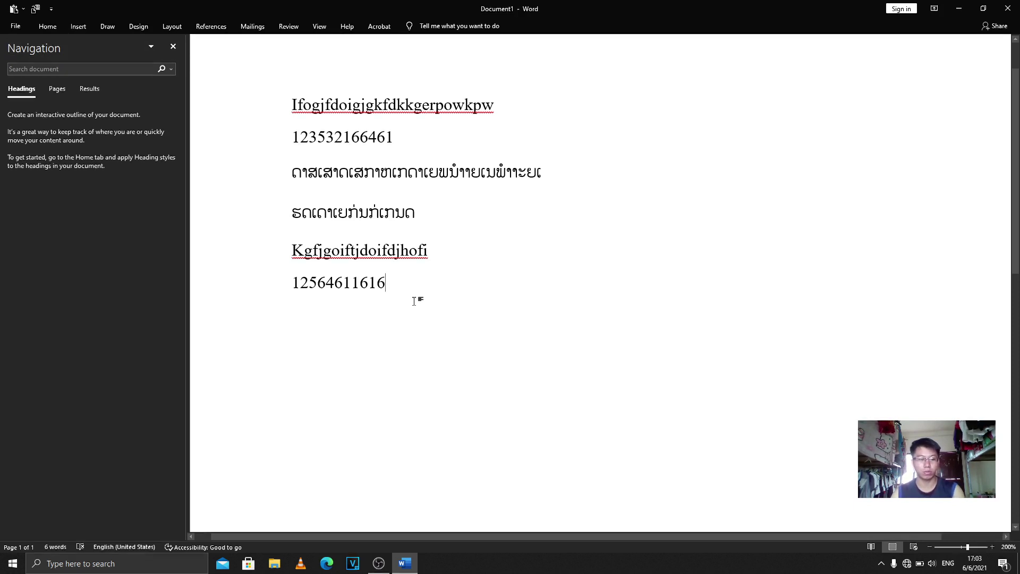
key("ctrl+d")
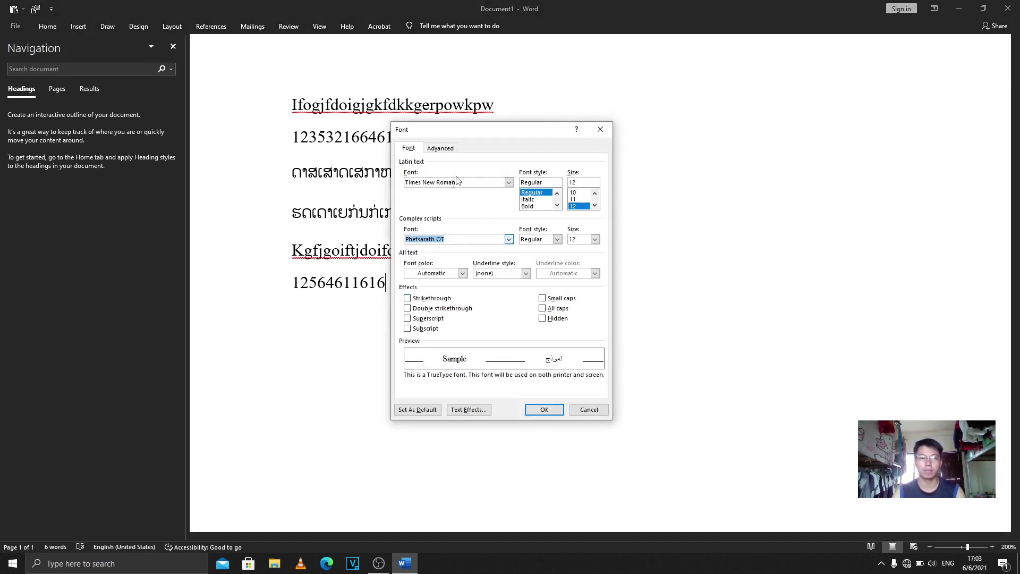
left_click(600, 129)
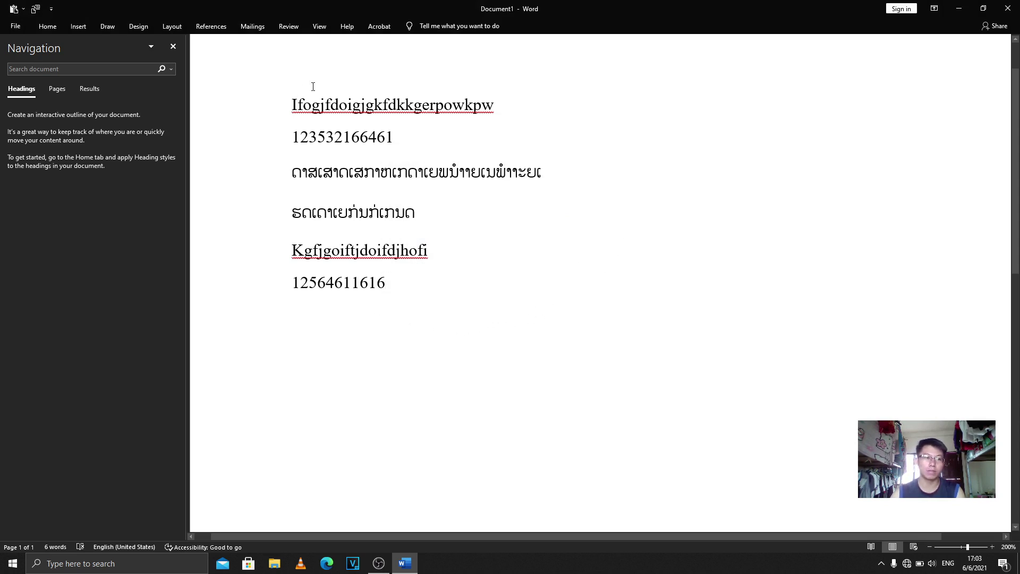